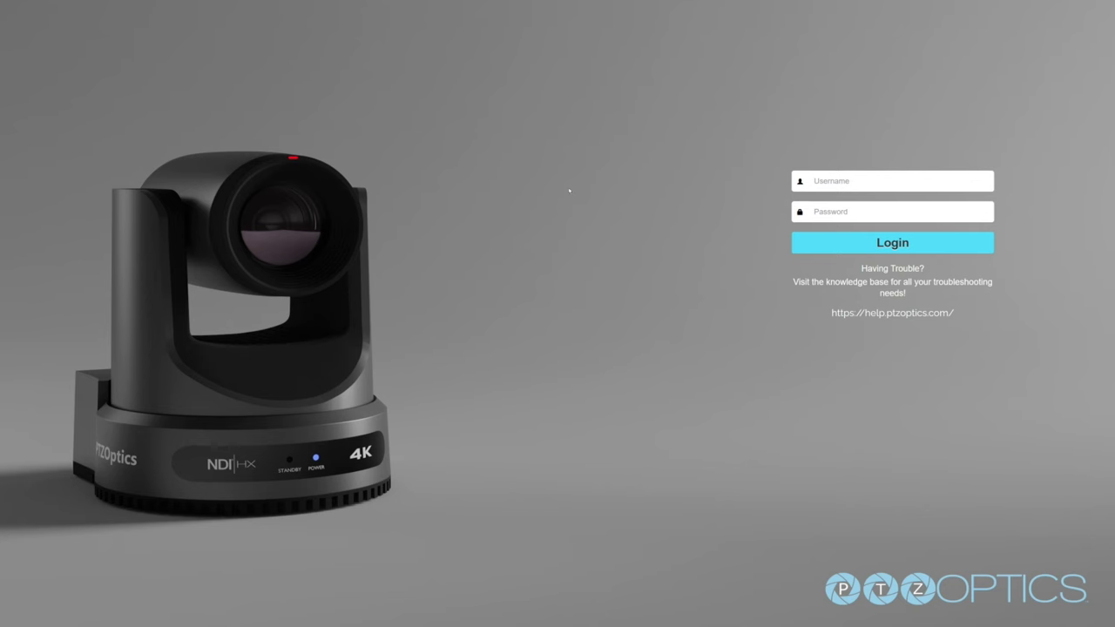
Log in to the camera's web interface with the username and password.
text(admin)
key(Tab)
text(admin)
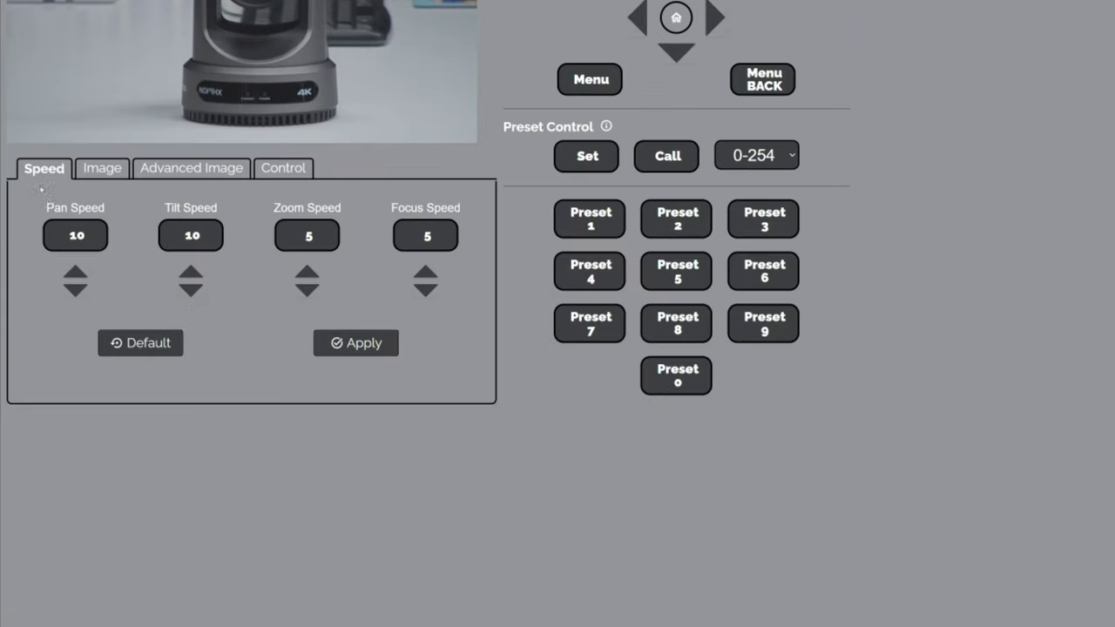
Try the zoom and pan speed arrows, leaving zoom speed 5 and pan speed 10.
click(306, 290)
click(306, 275)
click(75, 289)
click(75, 273)
On the Image tab, set Brightness 8, Contrast 9 and Hue 8, and apply them.
click(102, 168)
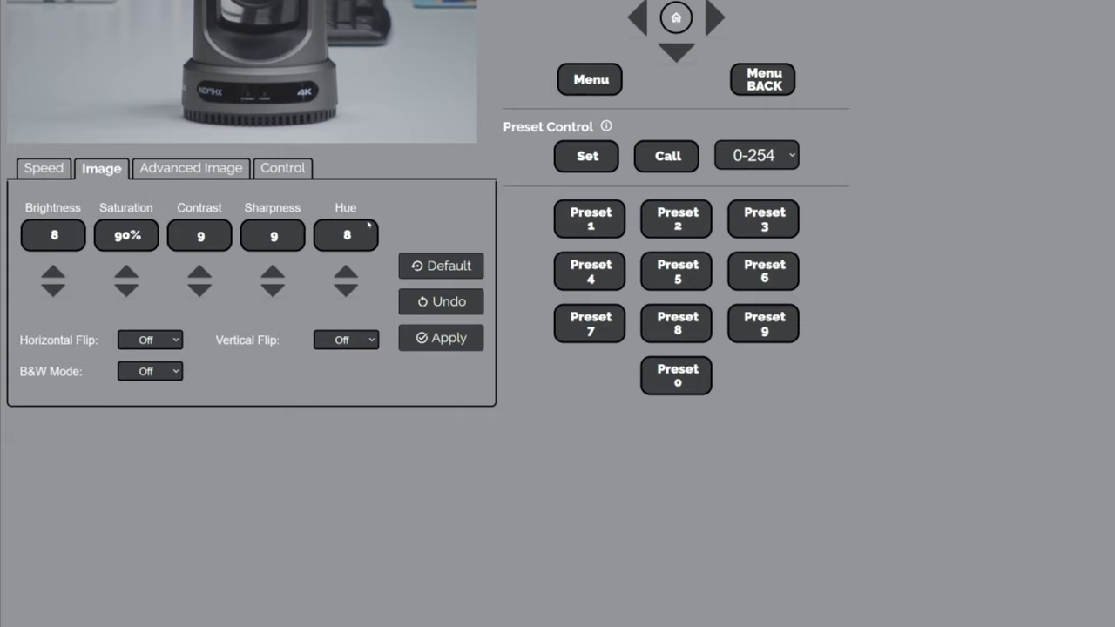
click(55, 290)
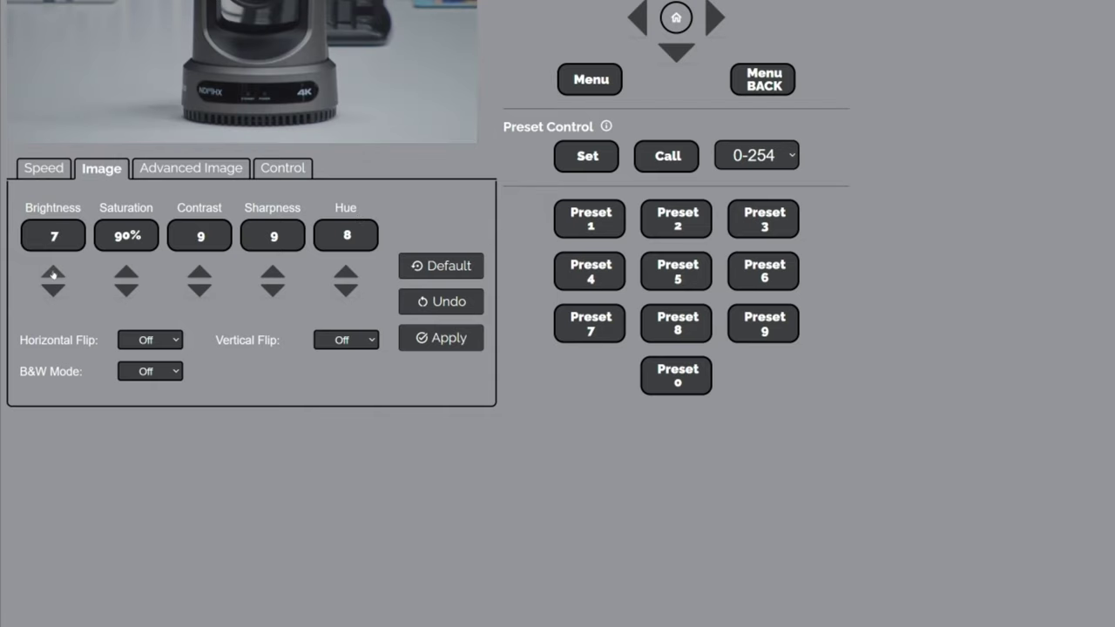
click(55, 275)
click(199, 290)
click(200, 273)
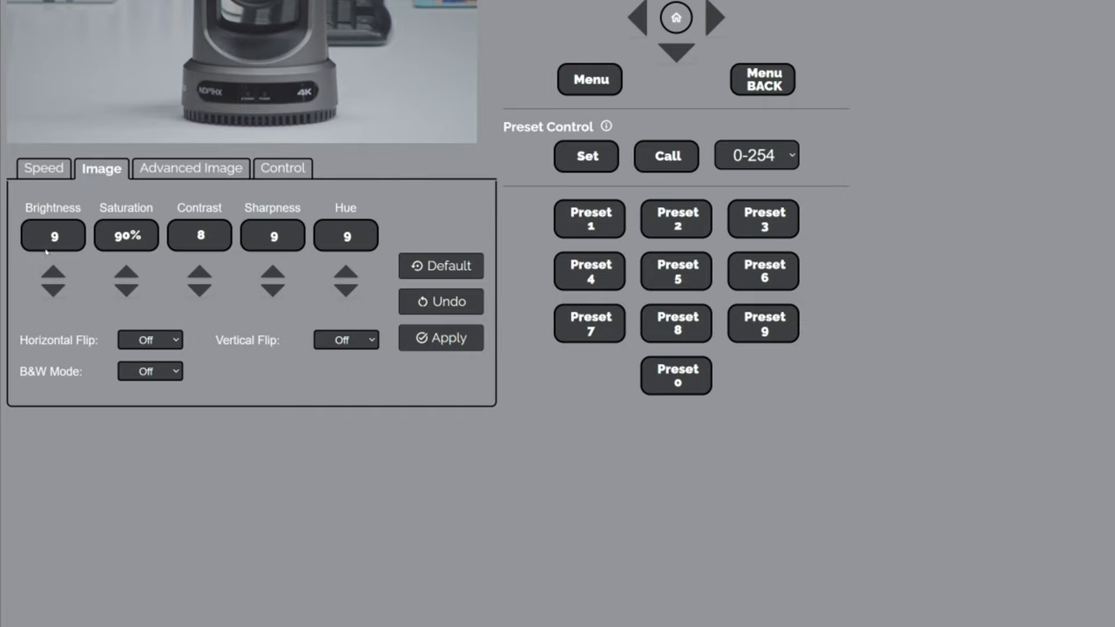
click(54, 288)
click(198, 274)
click(346, 289)
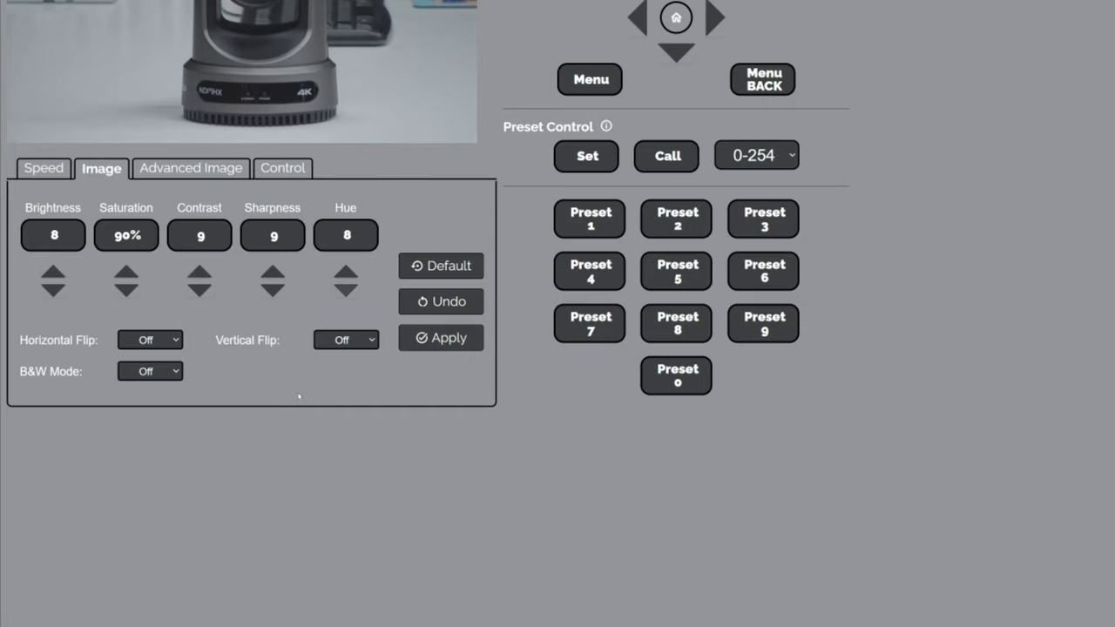
click(440, 340)
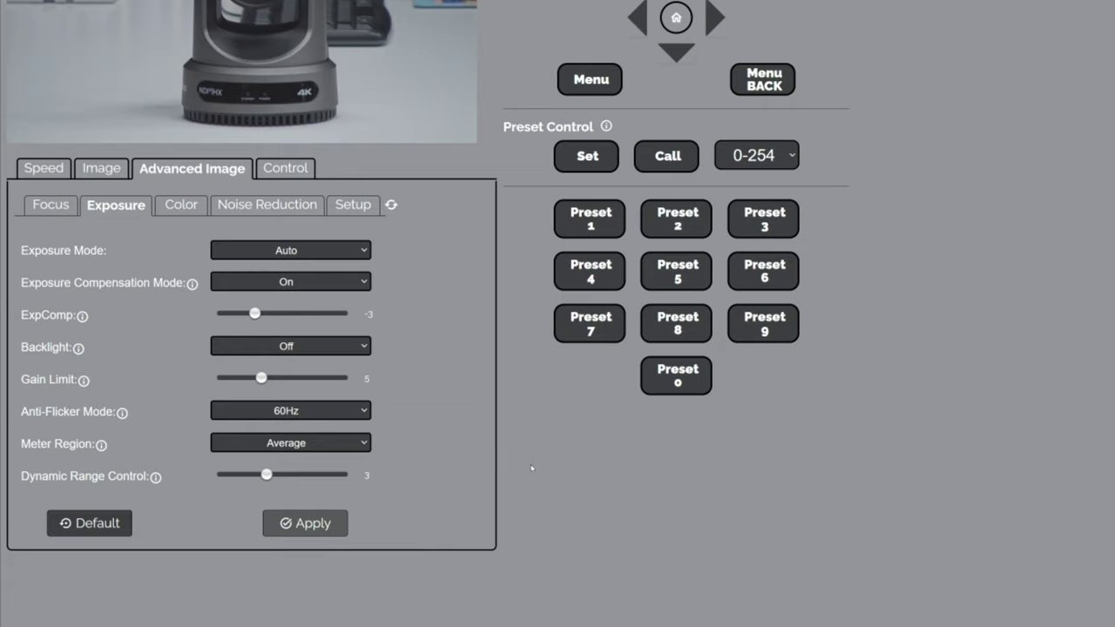
Apply the Advanced Image color settings, then apply 3D Noise Reduction level 7.
click(178, 213)
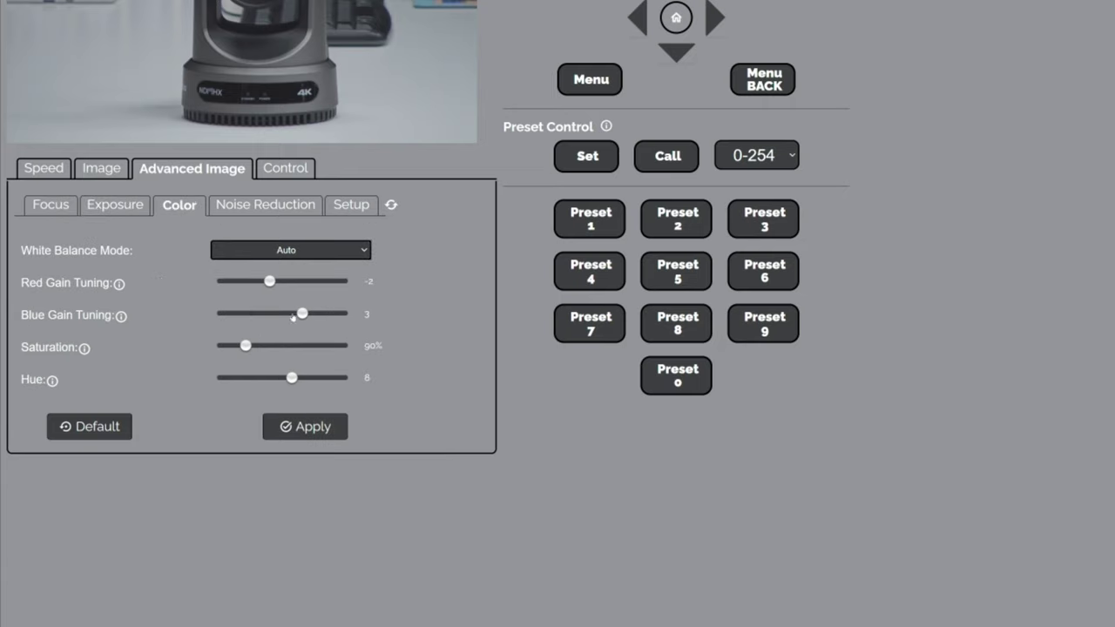
click(293, 383)
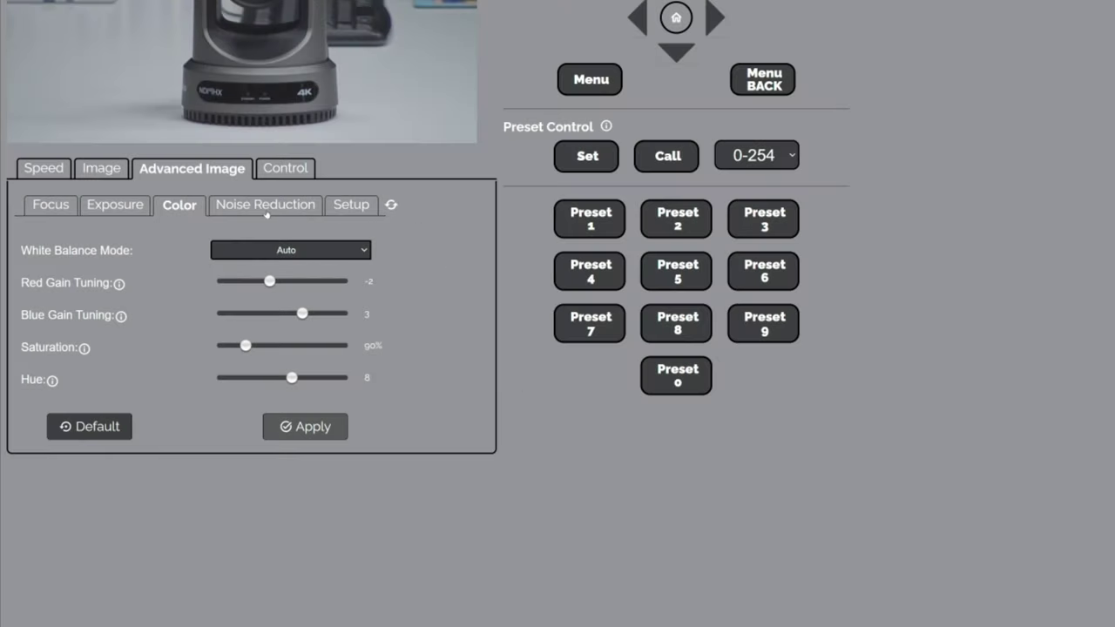
click(258, 214)
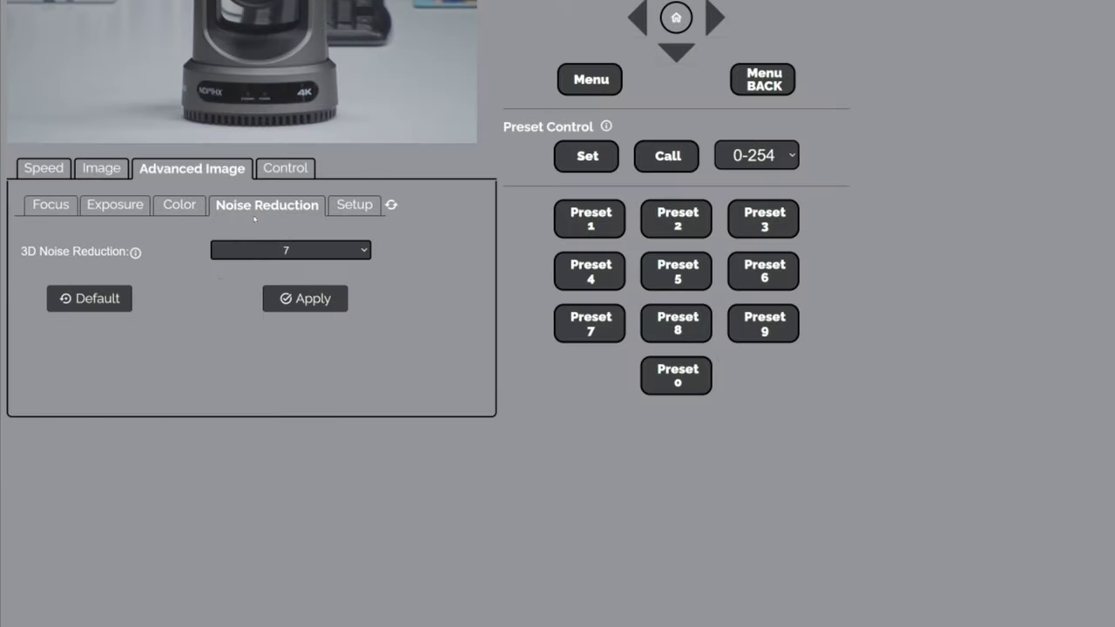
click(311, 307)
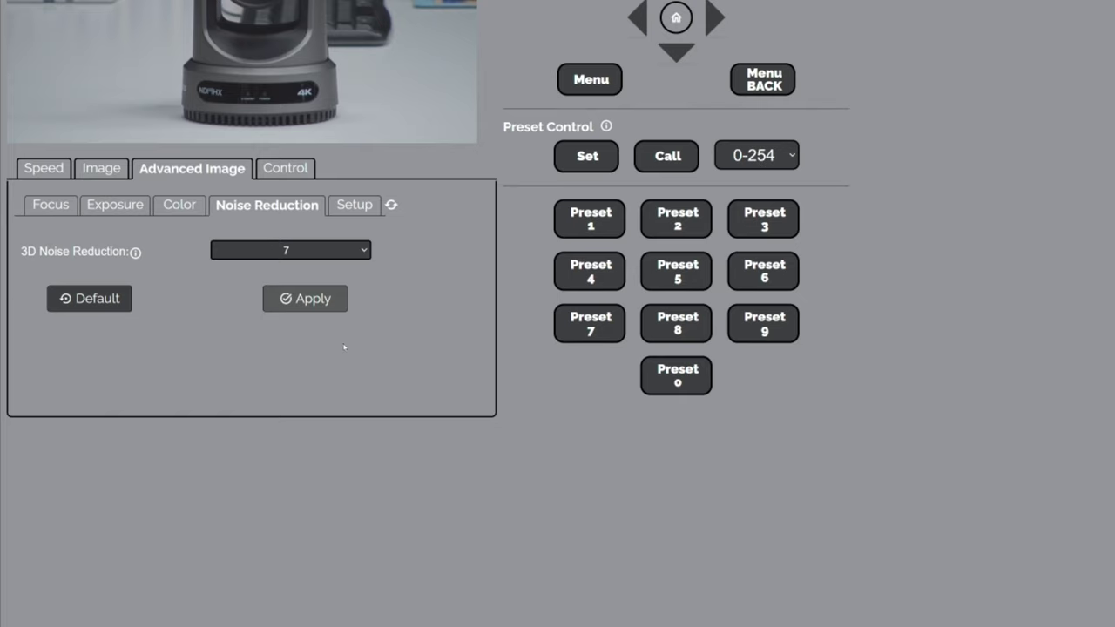
Save the current camera settings to preset 0 in Preset Control.
drag(503, 127, 594, 127)
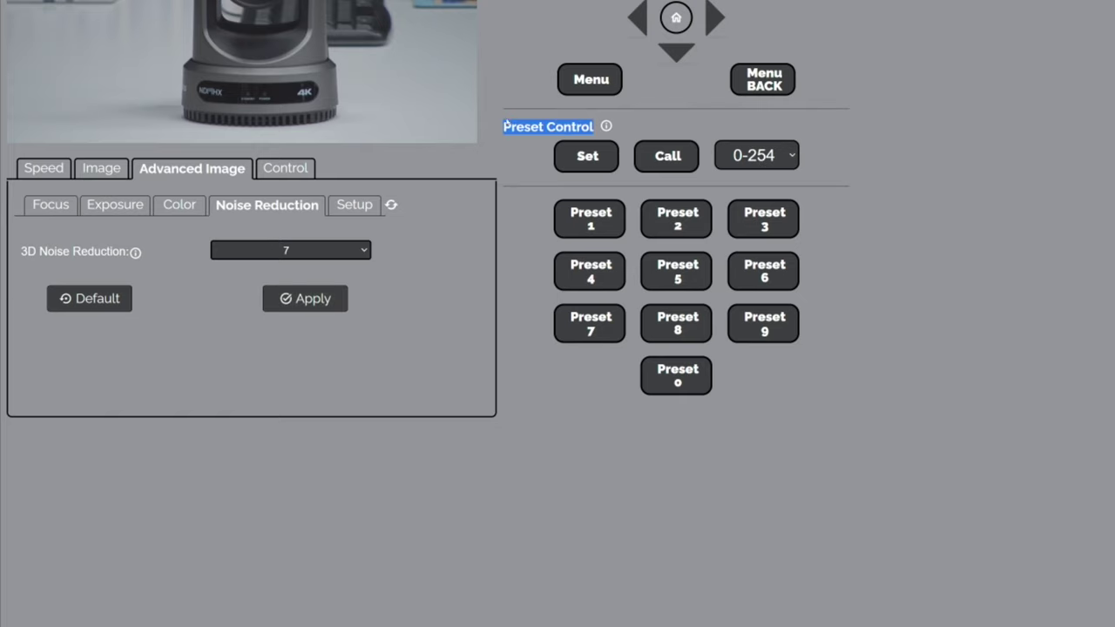
click(514, 173)
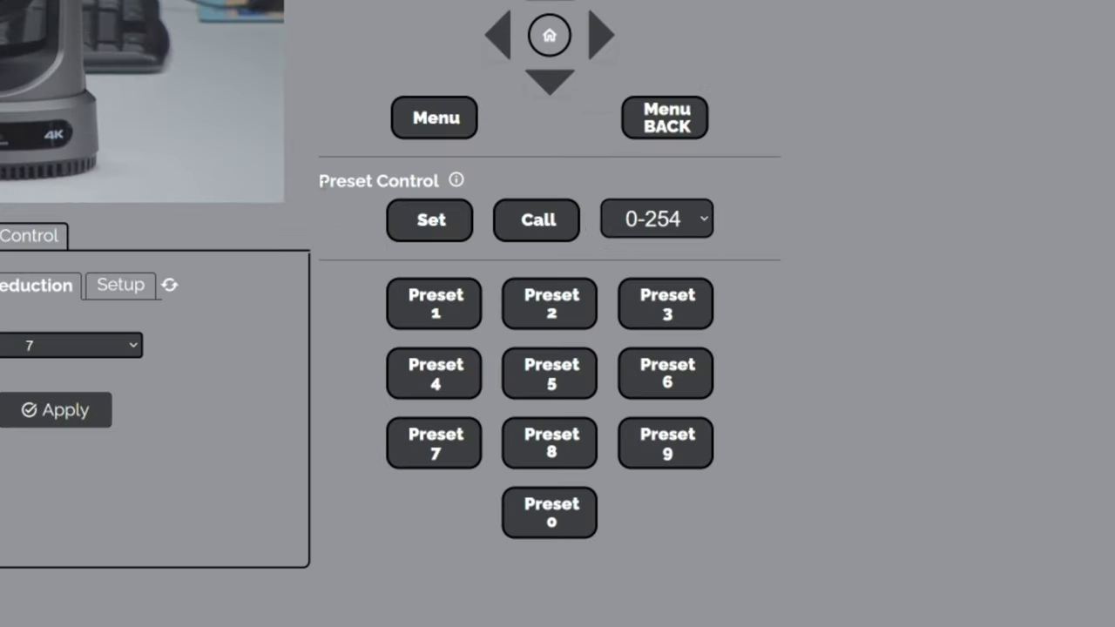
drag(319, 181, 440, 181)
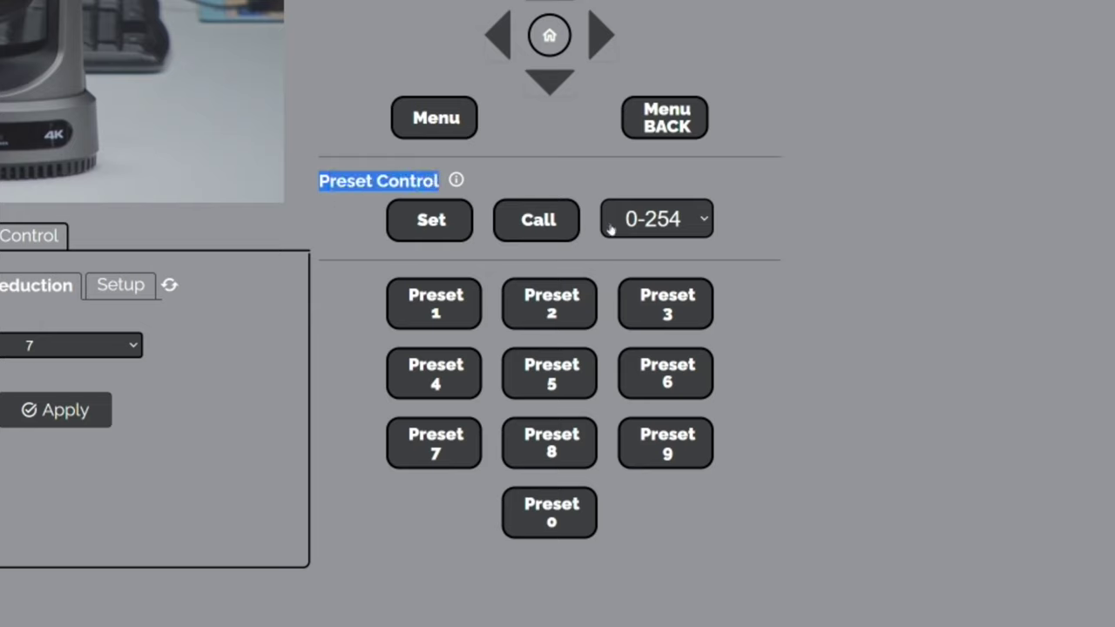
click(652, 221)
text(0)
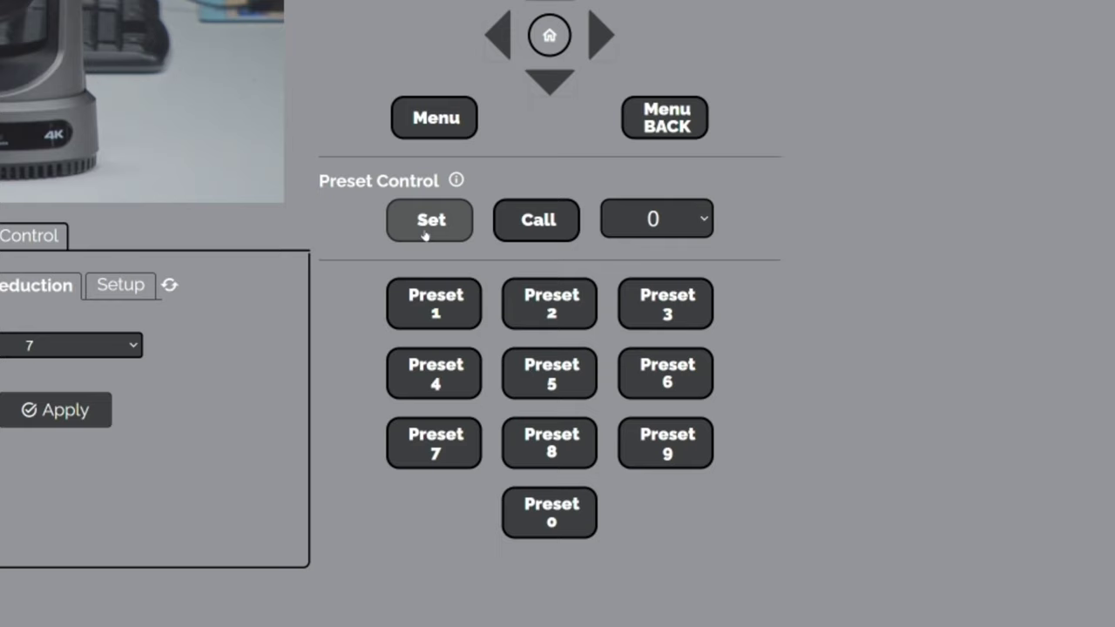
click(424, 234)
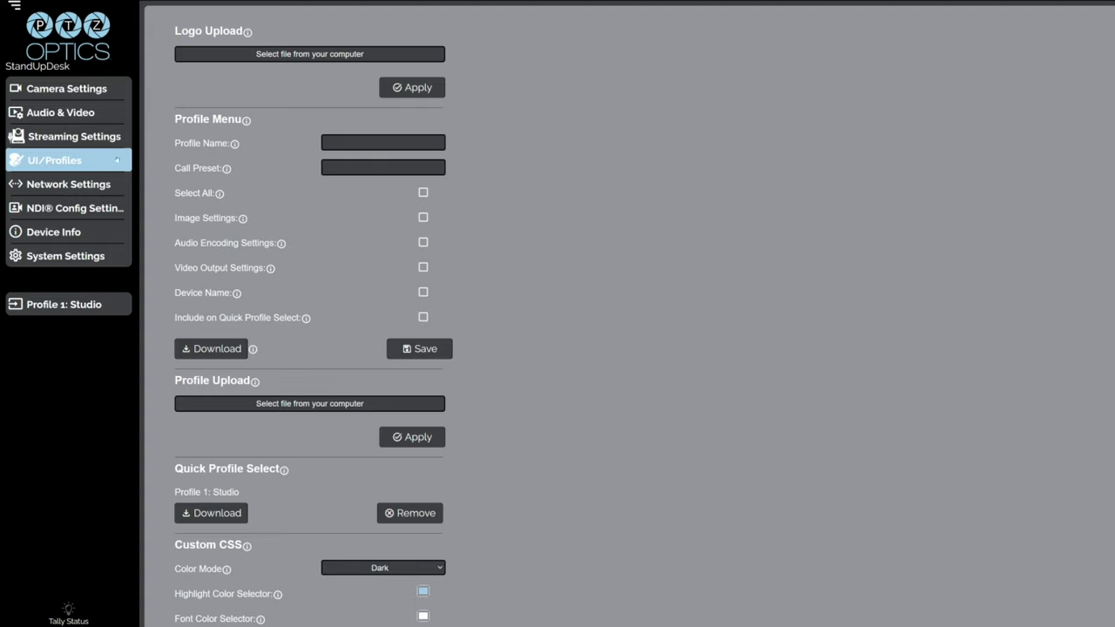
In the Profile Menu, name a new profile 'Banana' with call preset 0.
drag(170, 122, 245, 123)
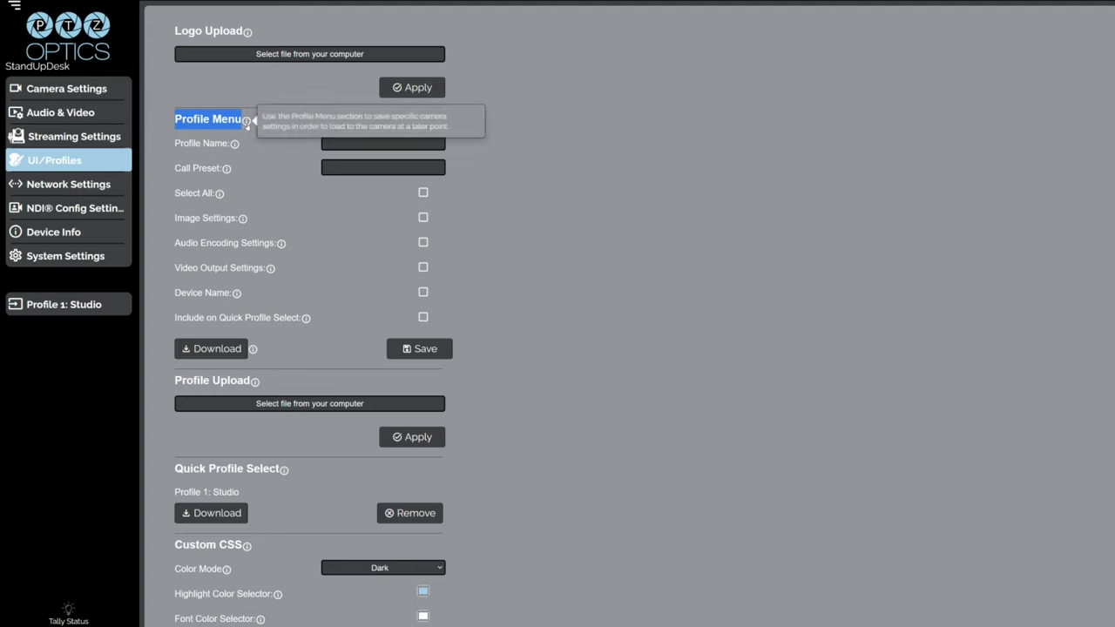
click(248, 124)
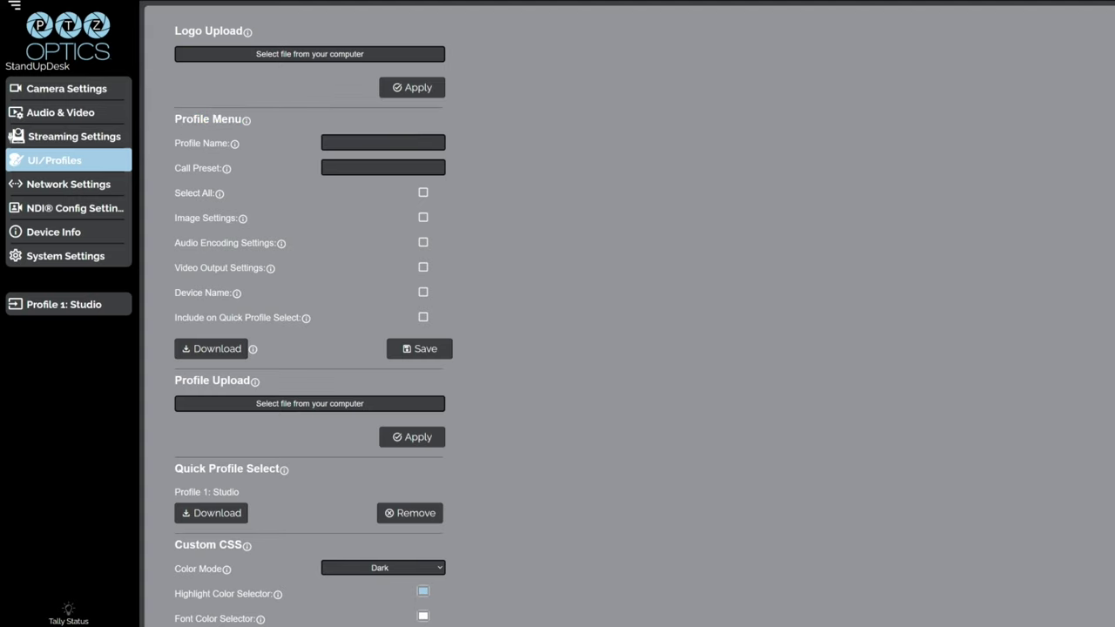
mouse_move(234, 146)
click(351, 140)
text(Banana)
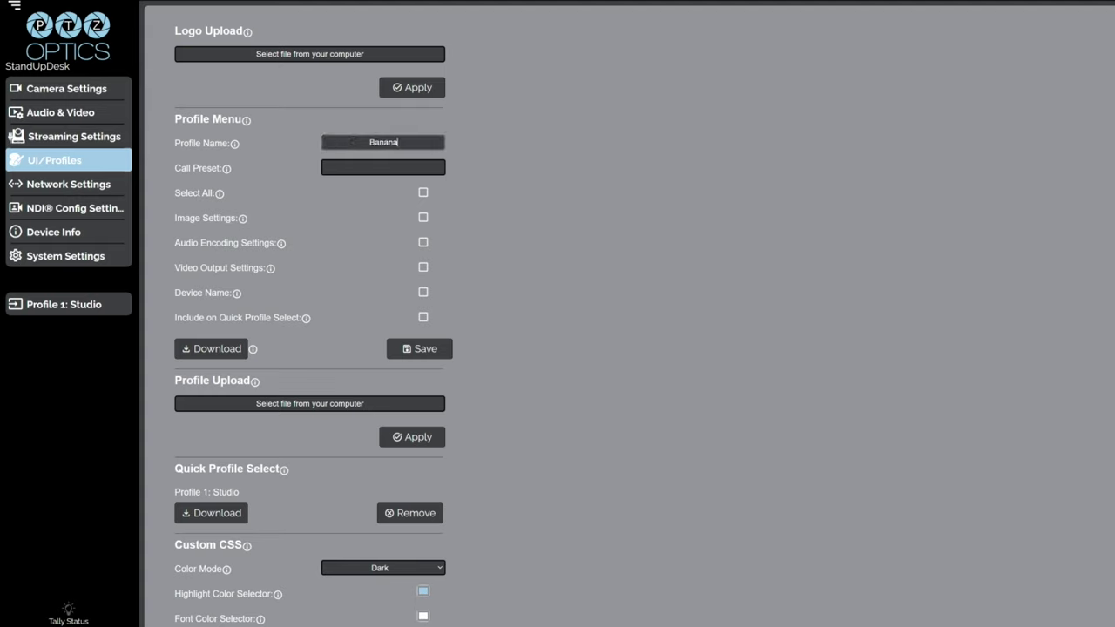
key(Tab)
click(417, 169)
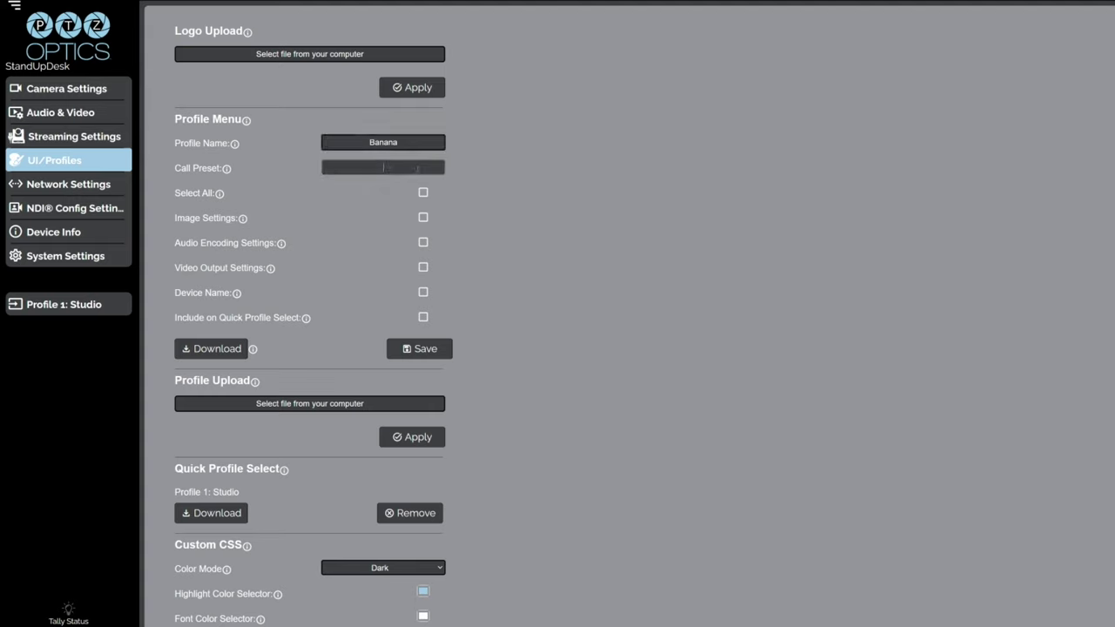
text(0)
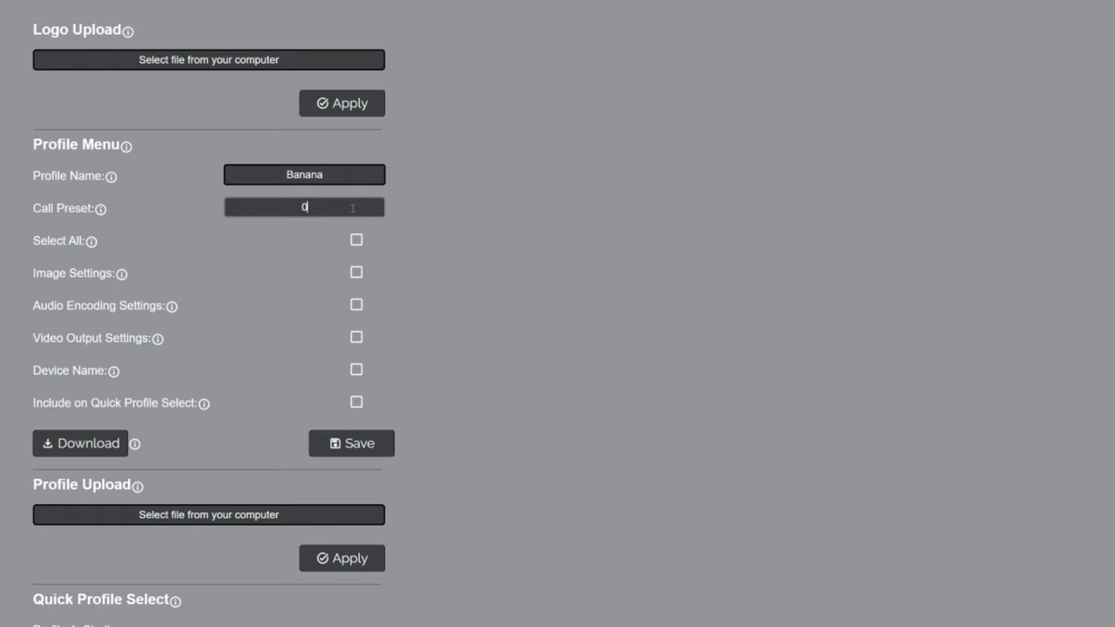
Turn on Image Settings for the Banana profile.
mouse_move(122, 274)
drag(116, 273, 33, 274)
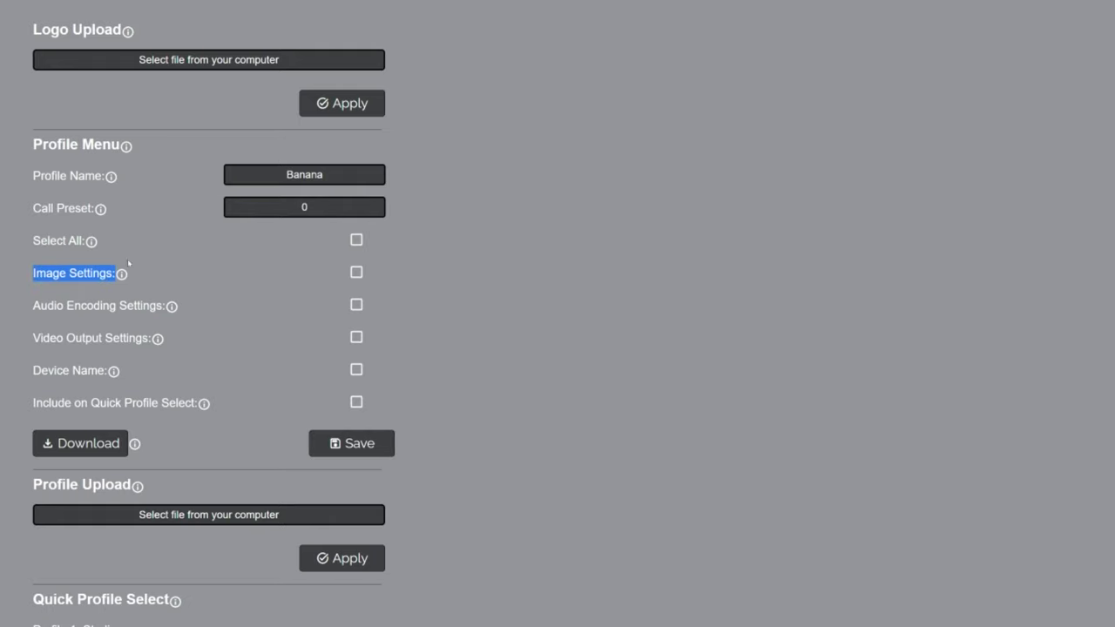
click(356, 272)
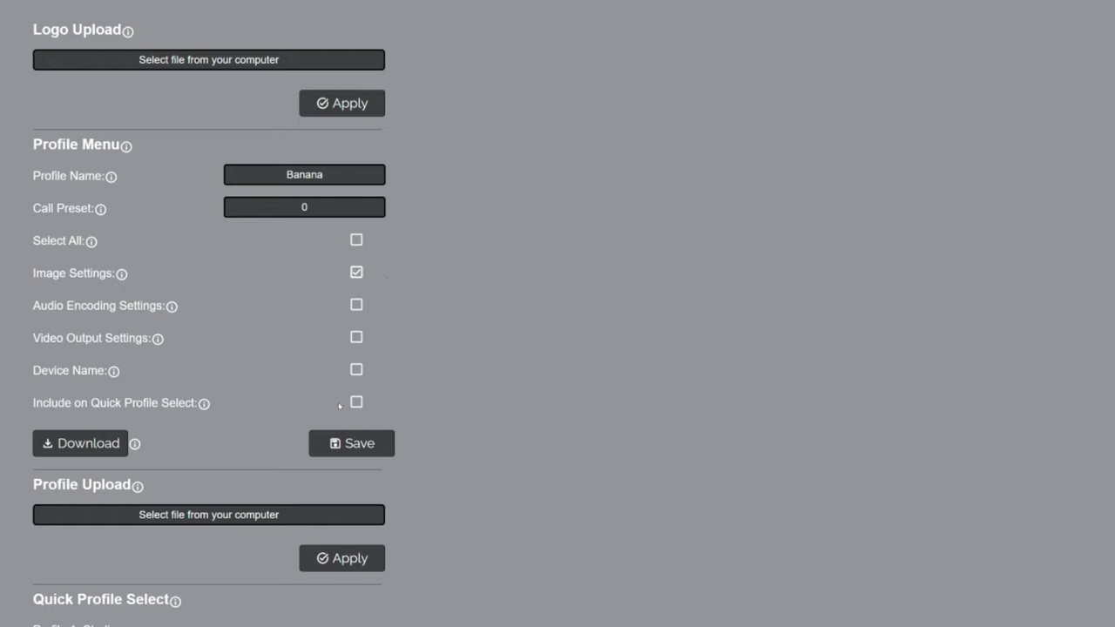
Tick Include on Quick Profile Select and save the Banana profile.
drag(199, 402, 33, 403)
click(33, 402)
drag(199, 403, 33, 402)
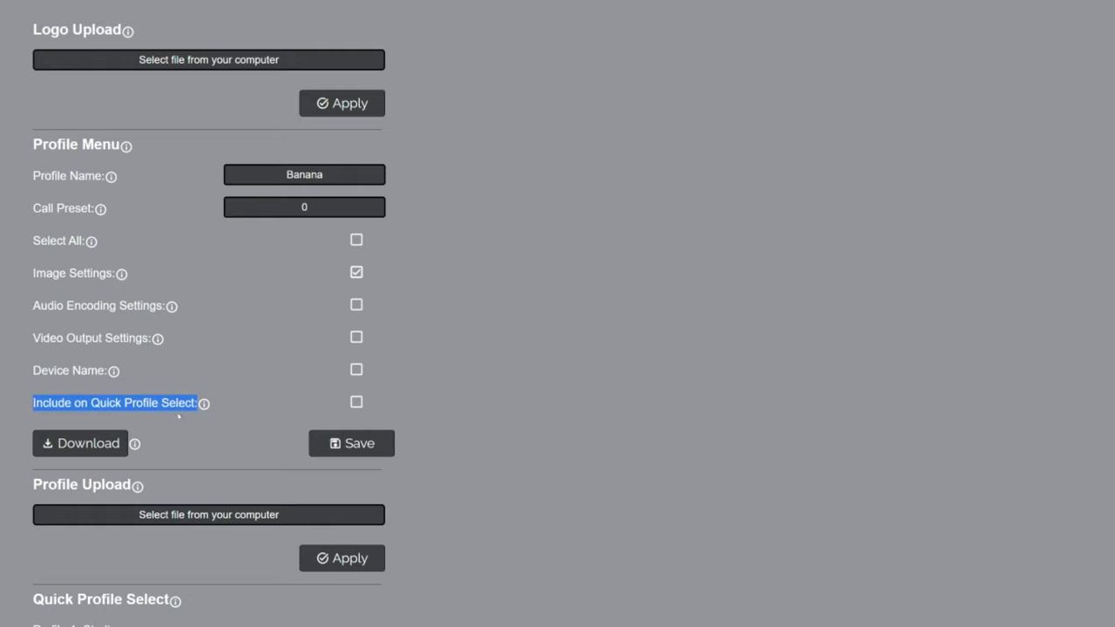
mouse_move(204, 405)
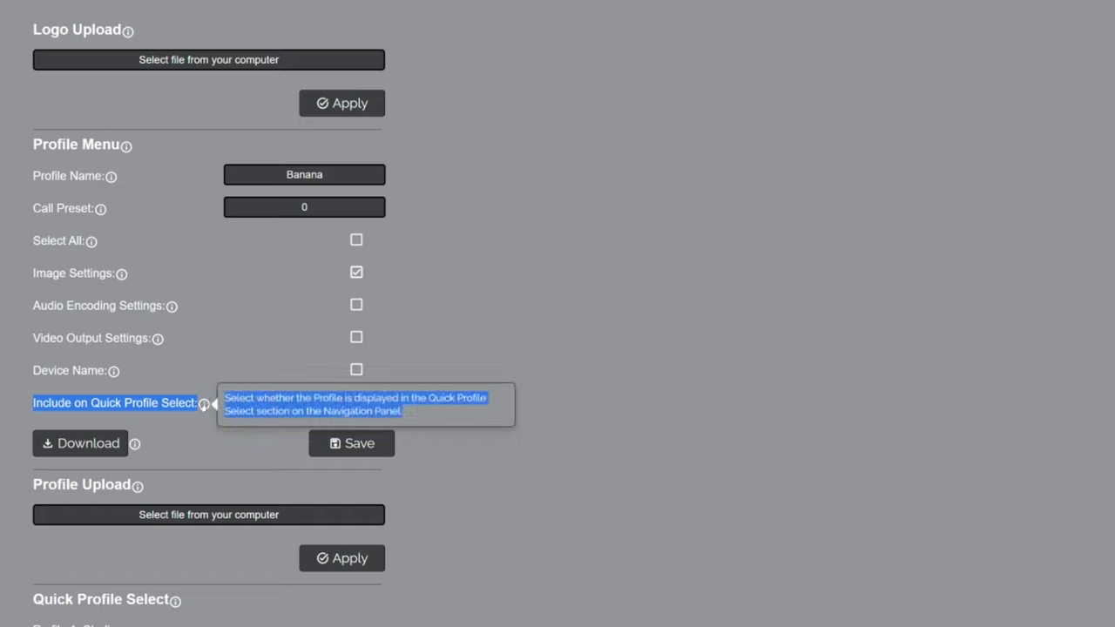
click(40, 400)
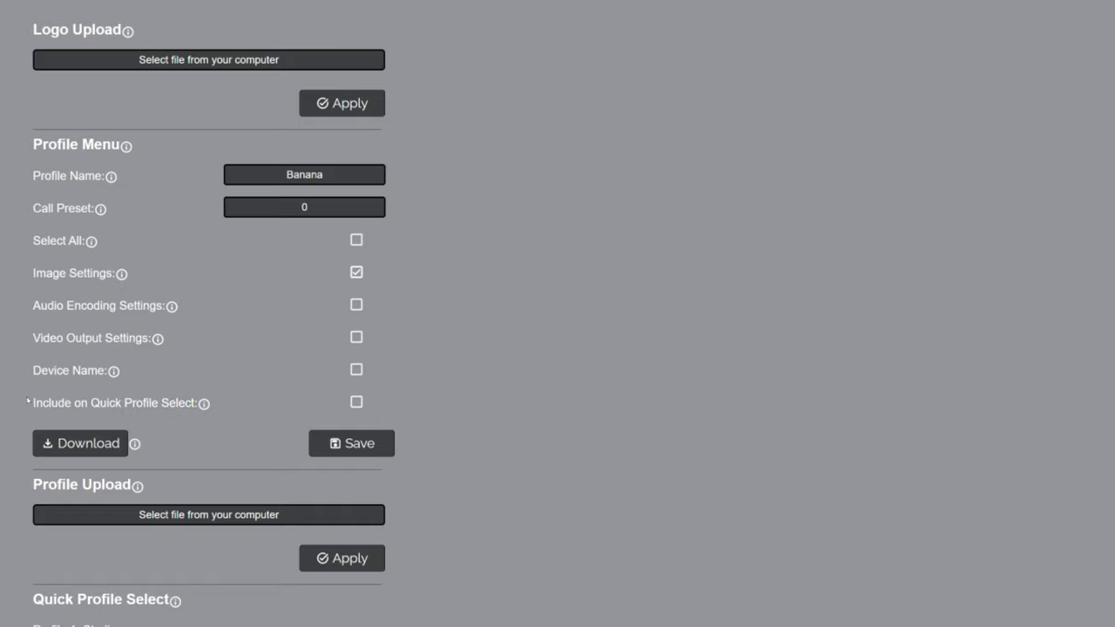
mouse_move(204, 405)
click(357, 403)
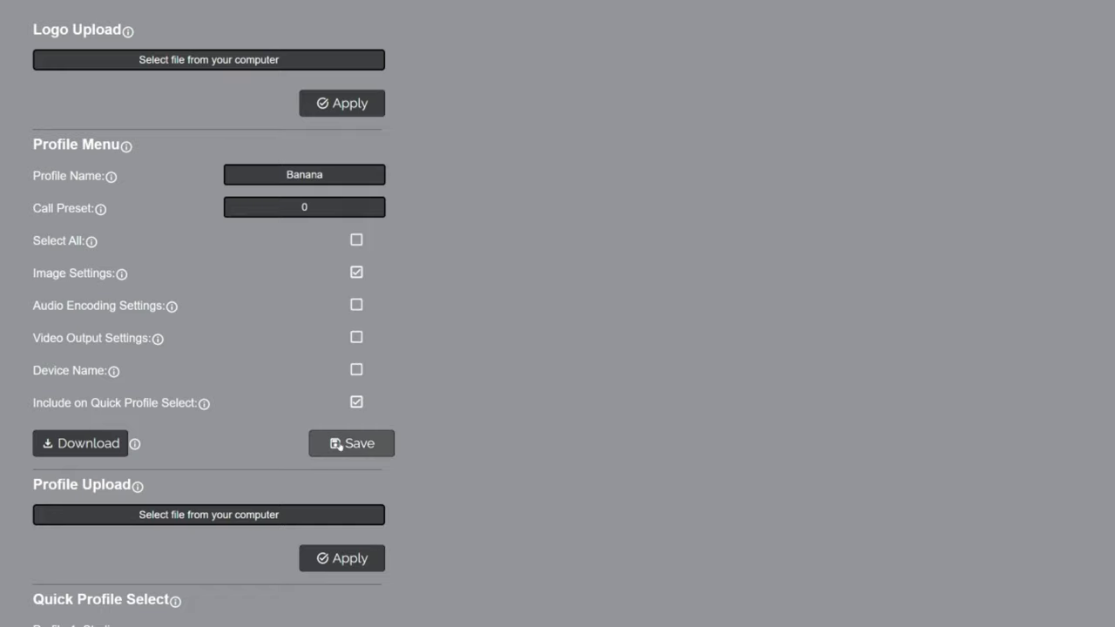
click(337, 445)
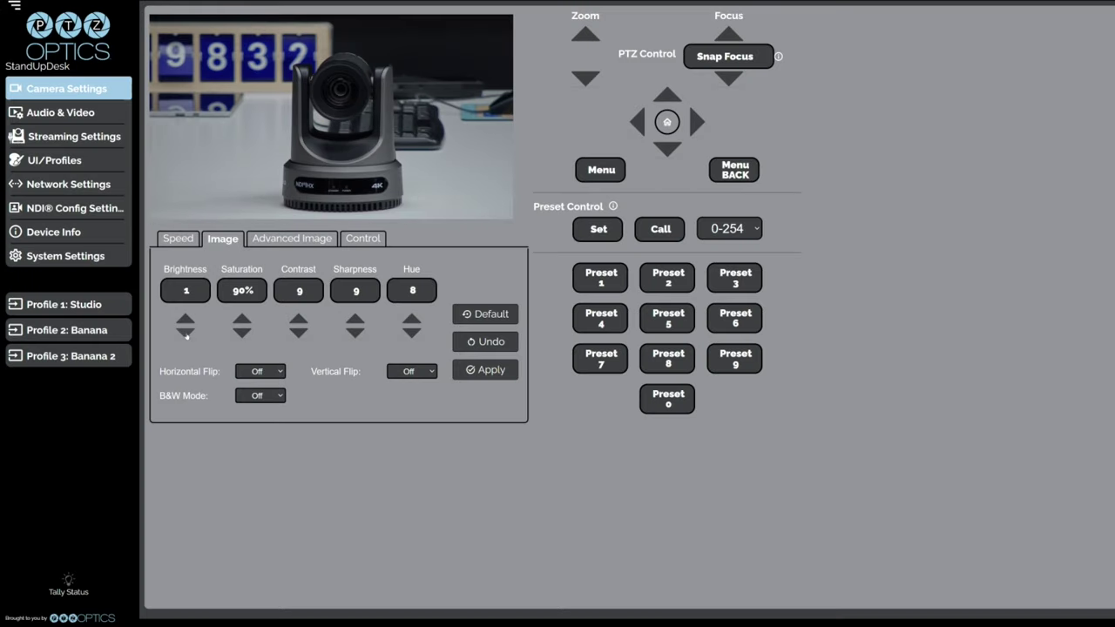
click(185, 332)
Lower Brightness to 0 and Saturation to 60%, and apply them.
click(243, 332)
click(242, 332)
click(242, 332)
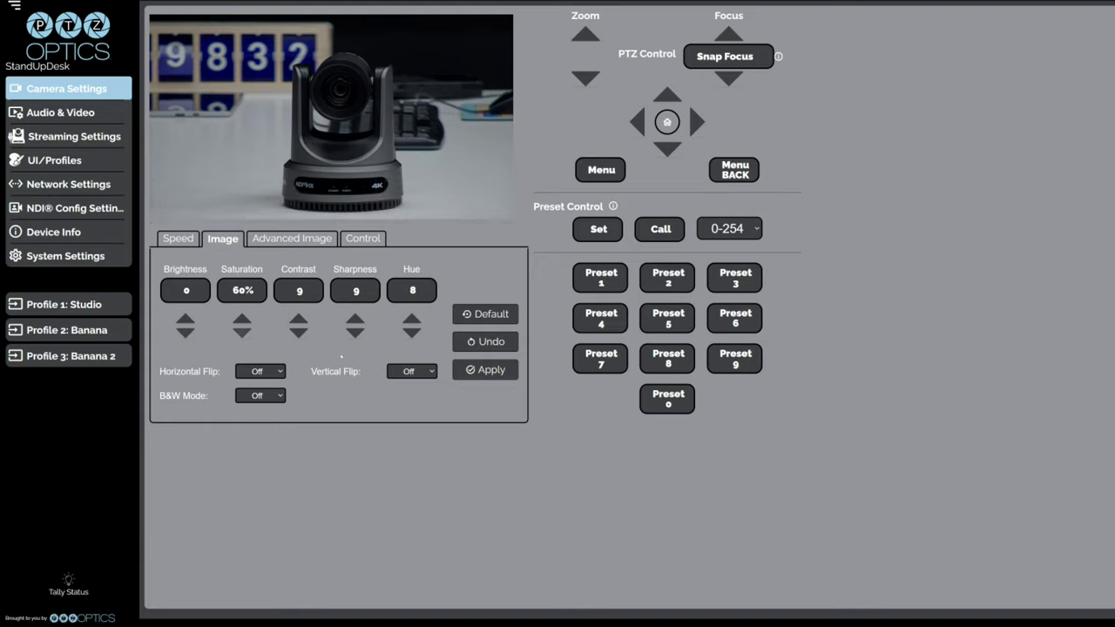
click(485, 369)
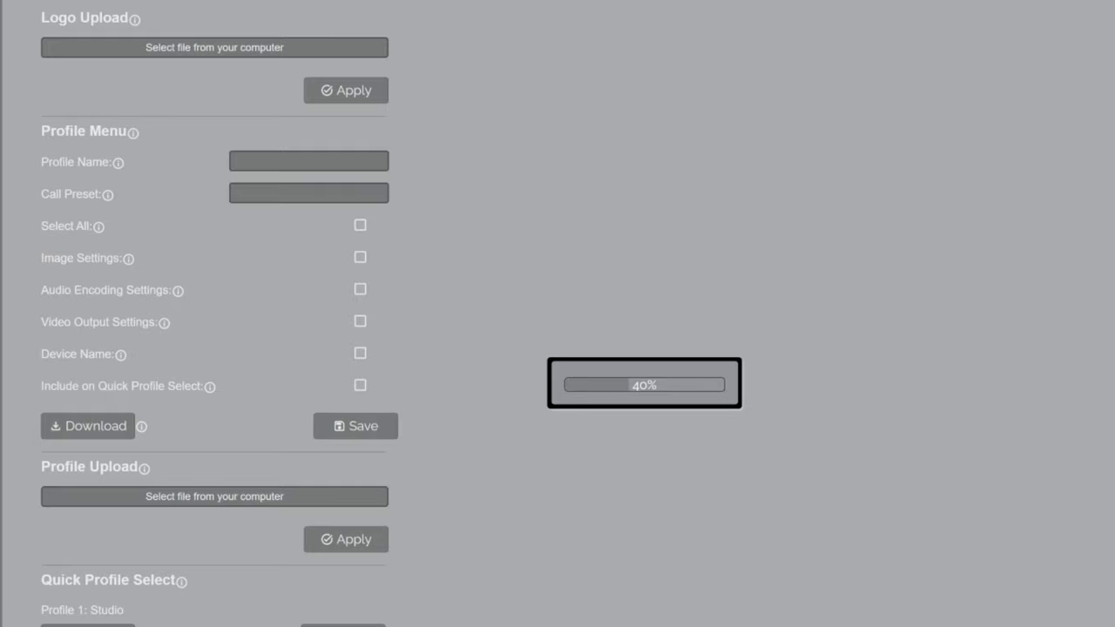
Create an 'Apple' profile with image settings and quick-profile inclusion, and download it.
click(297, 165)
text(A)
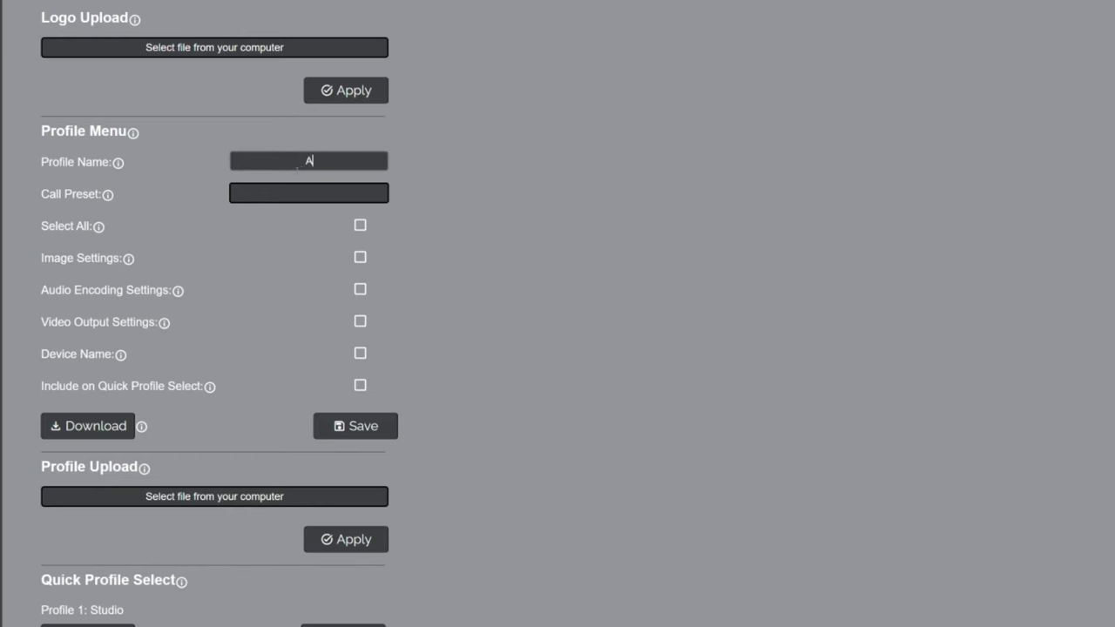
text(pple)
click(360, 257)
click(359, 385)
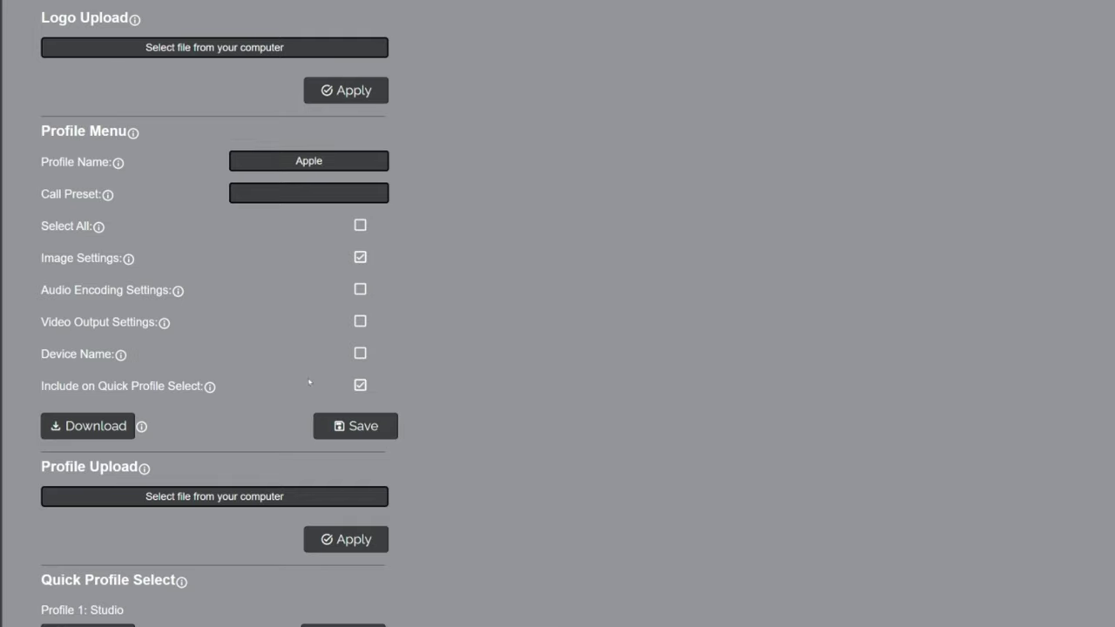
click(87, 426)
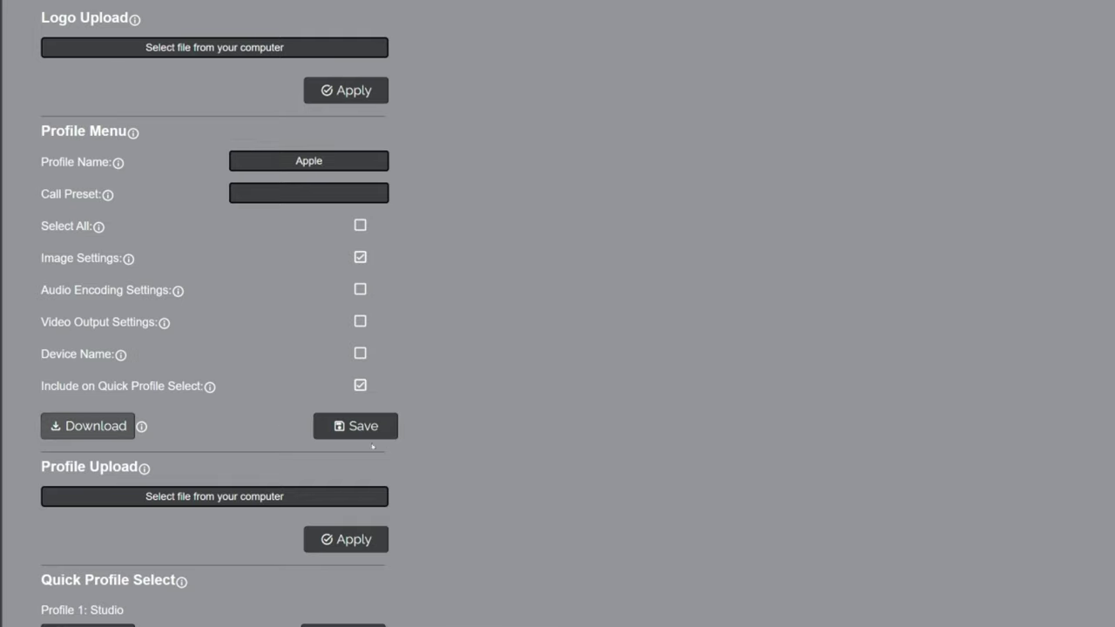
scroll(373, 446, down, 5)
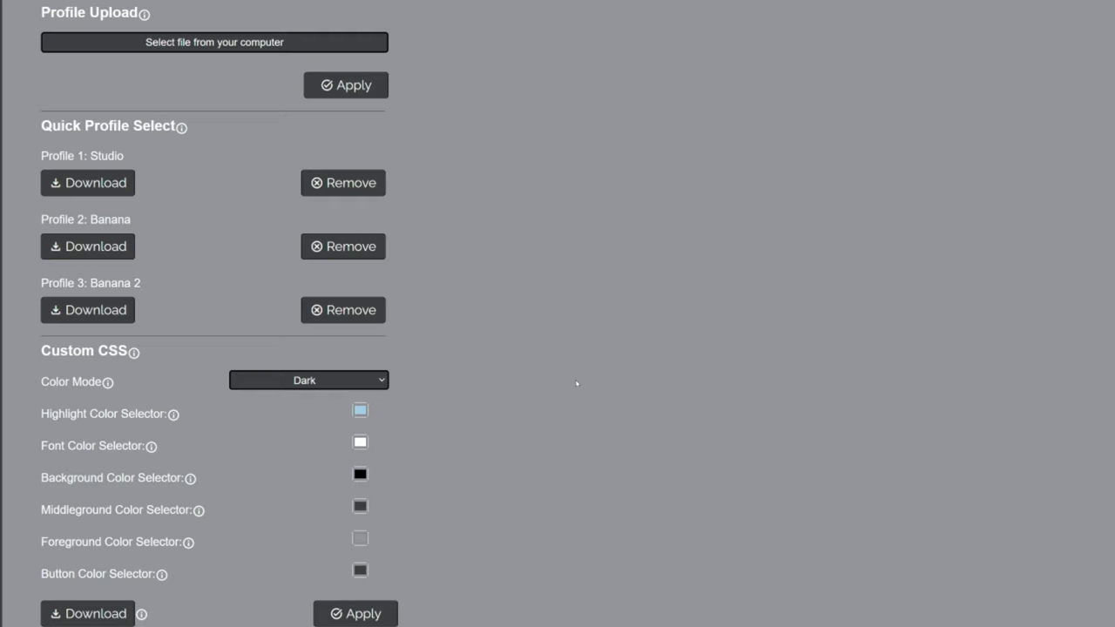
Remove Profile 3: Banana 2 from the quick profiles, confirming the warning.
triple_click(181, 128)
click(181, 128)
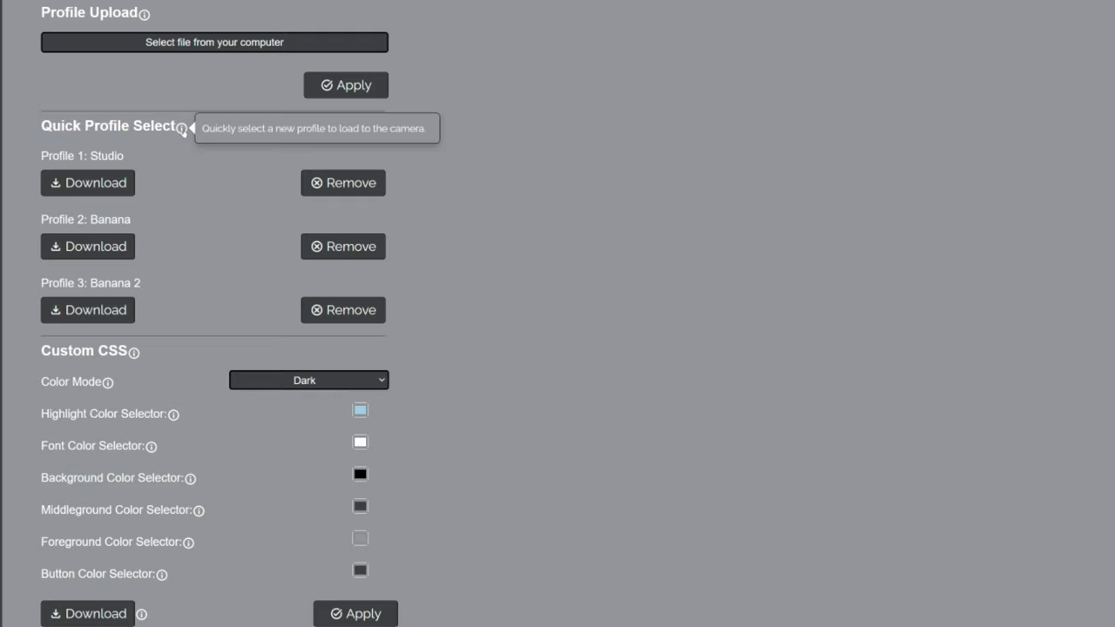
drag(40, 156, 196, 156)
drag(40, 219, 196, 220)
drag(40, 284, 198, 284)
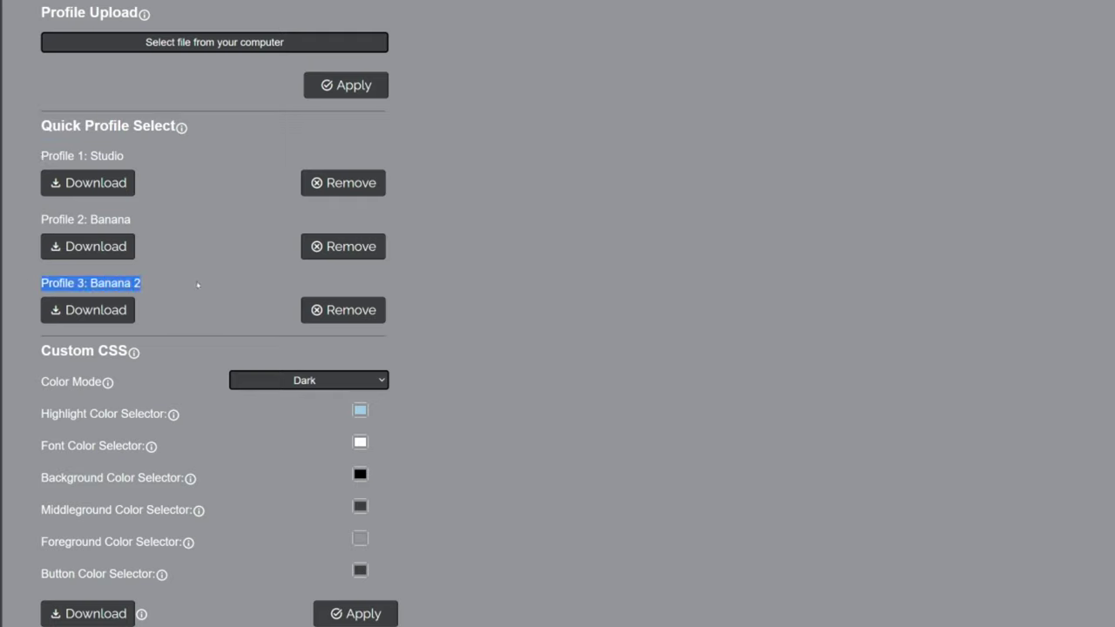
click(198, 284)
click(352, 311)
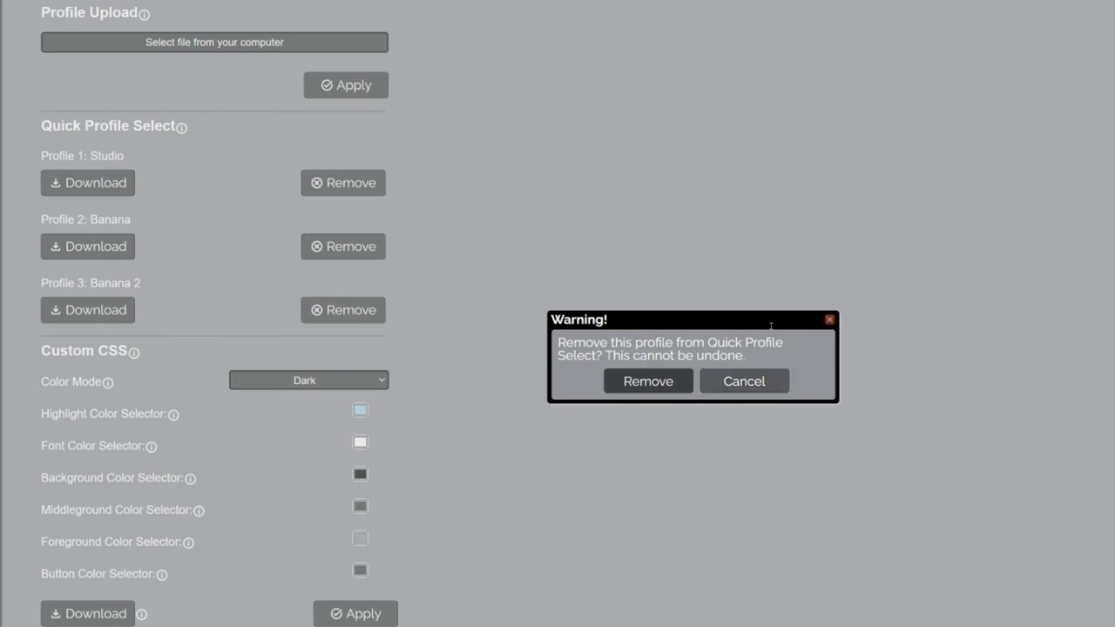
click(652, 382)
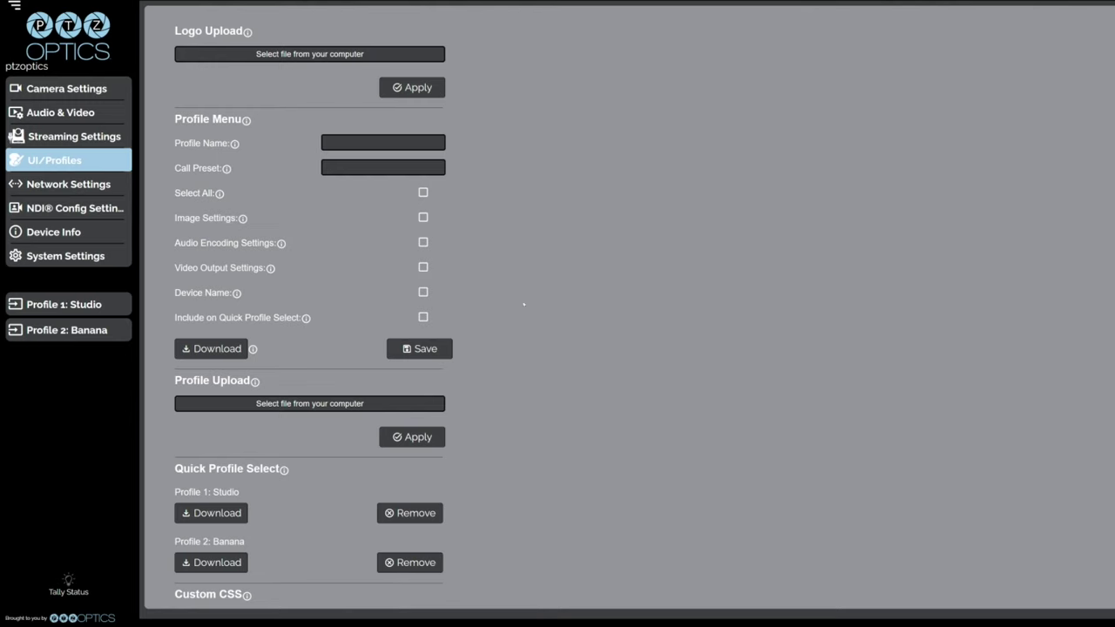
scroll(527, 306, down, 4)
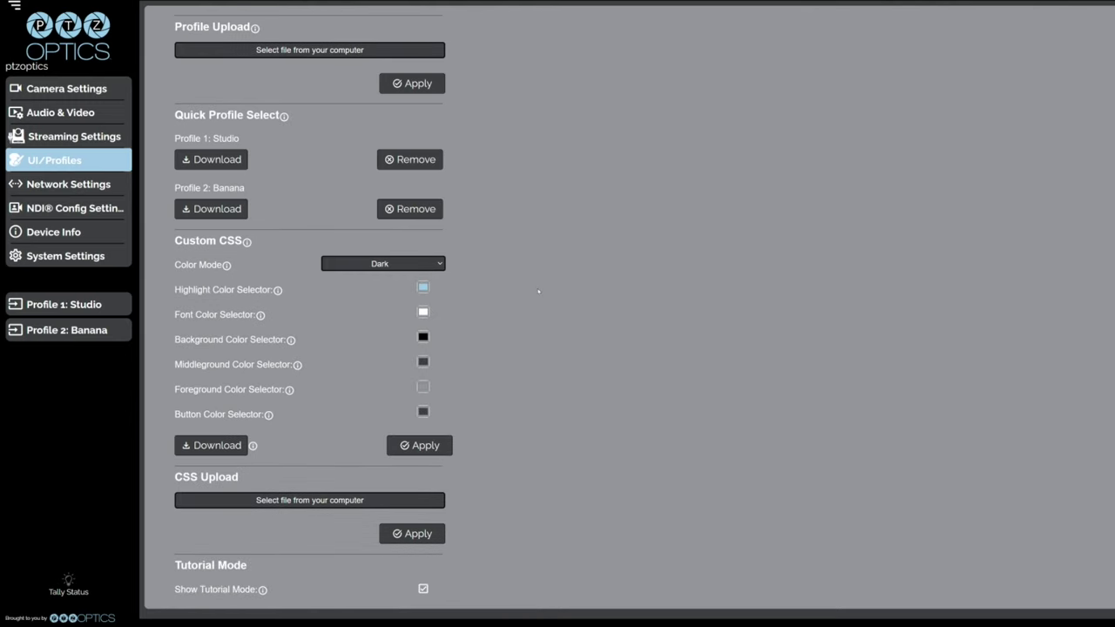
scroll(537, 288, up, 1)
drag(174, 78, 252, 80)
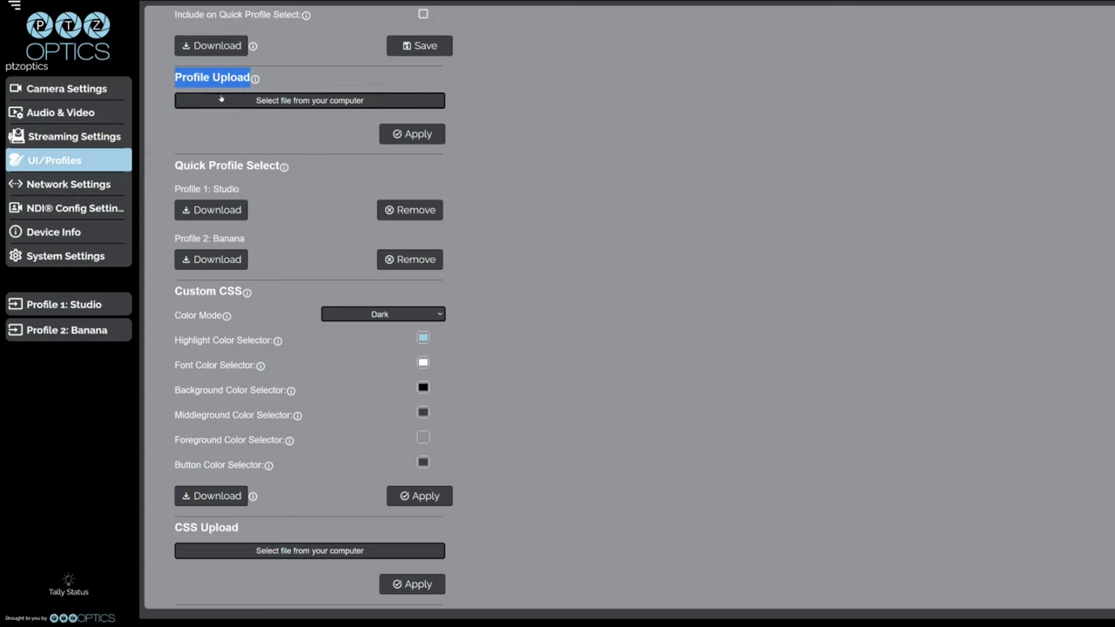
Upload Apple.conf from Downloads and continue without rebooting.
click(309, 100)
click(45, 56)
click(148, 48)
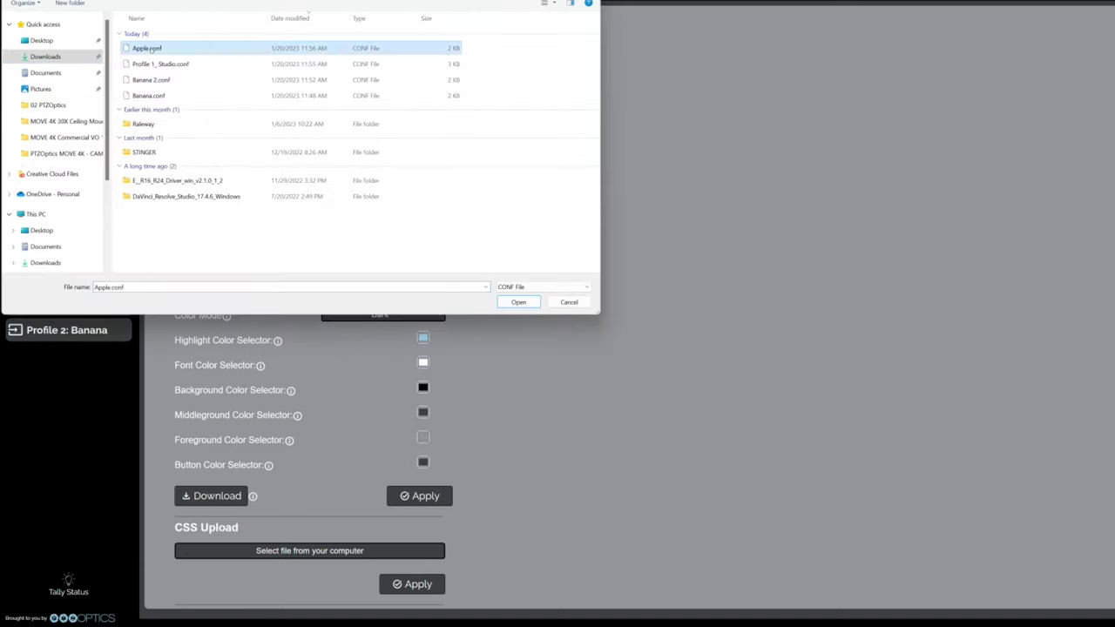
click(518, 301)
click(402, 134)
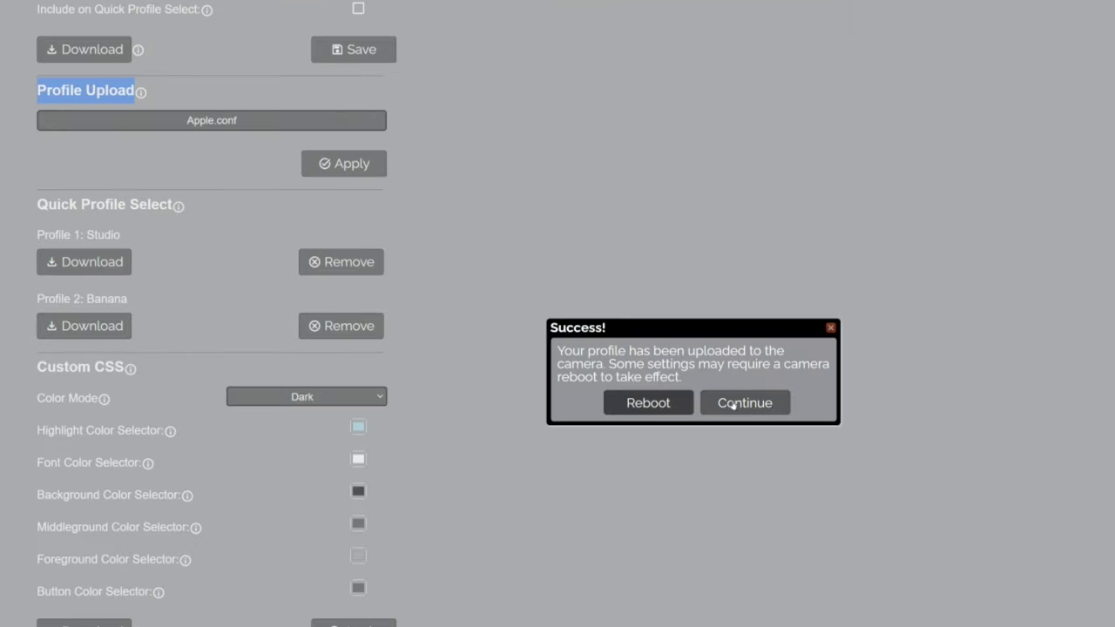
click(711, 319)
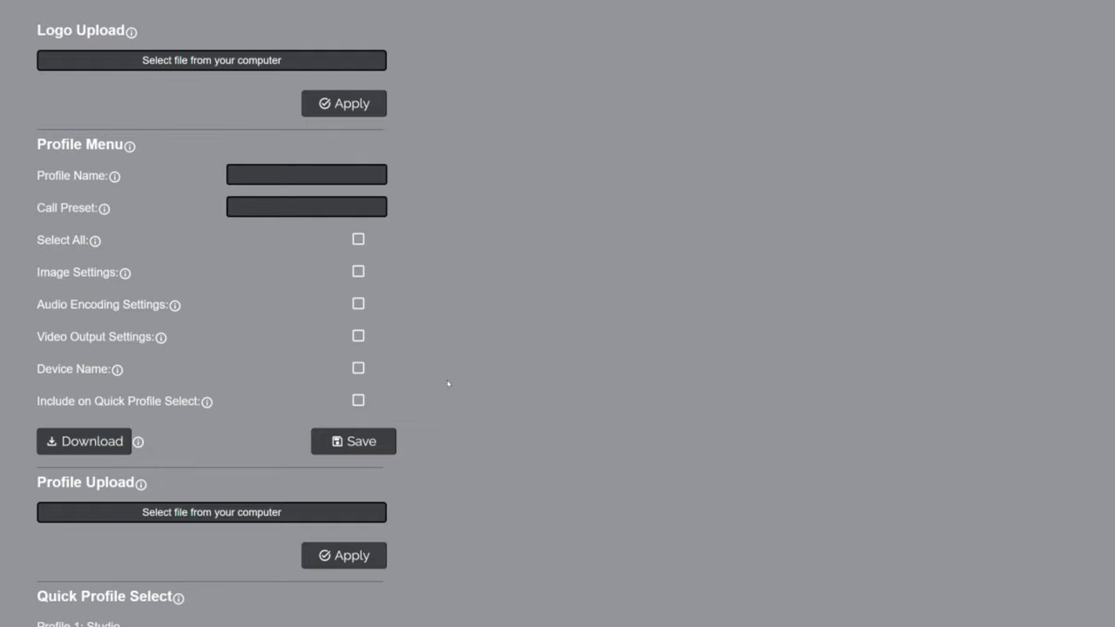
Check that Profile 3: Apple now appears beside Studio and Banana.
scroll(446, 375, down, 5)
drag(38, 139, 172, 140)
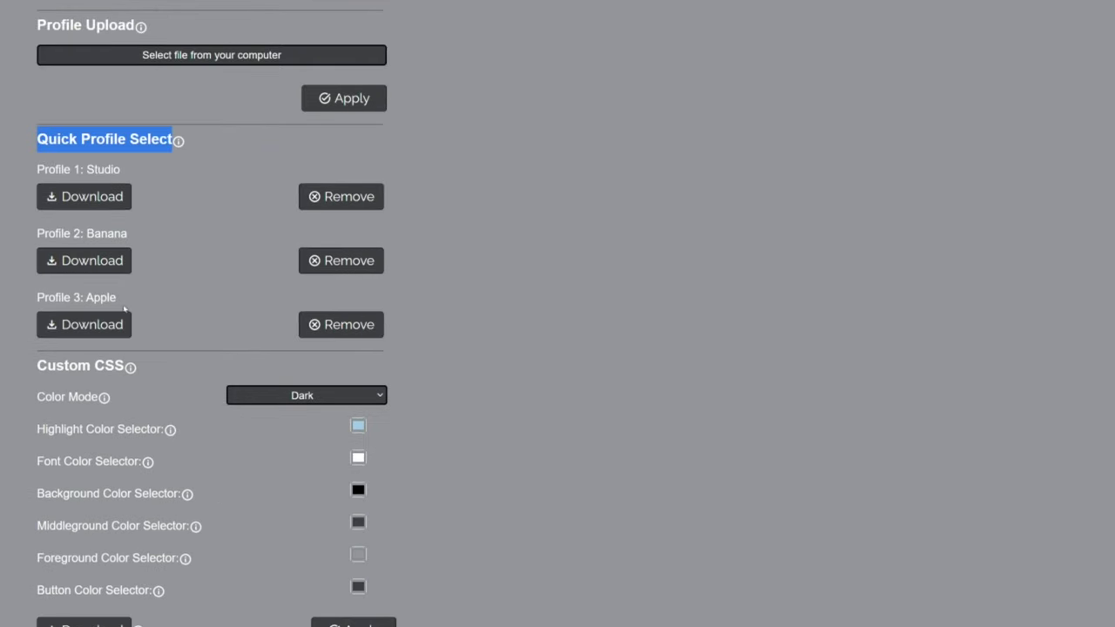
triple_click(52, 297)
click(181, 309)
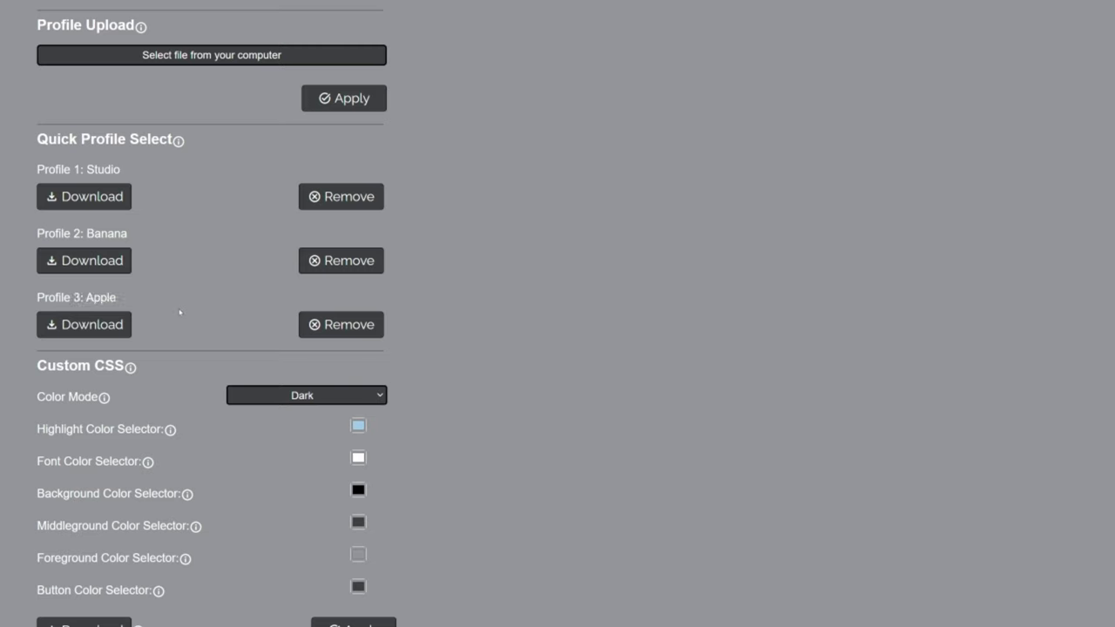